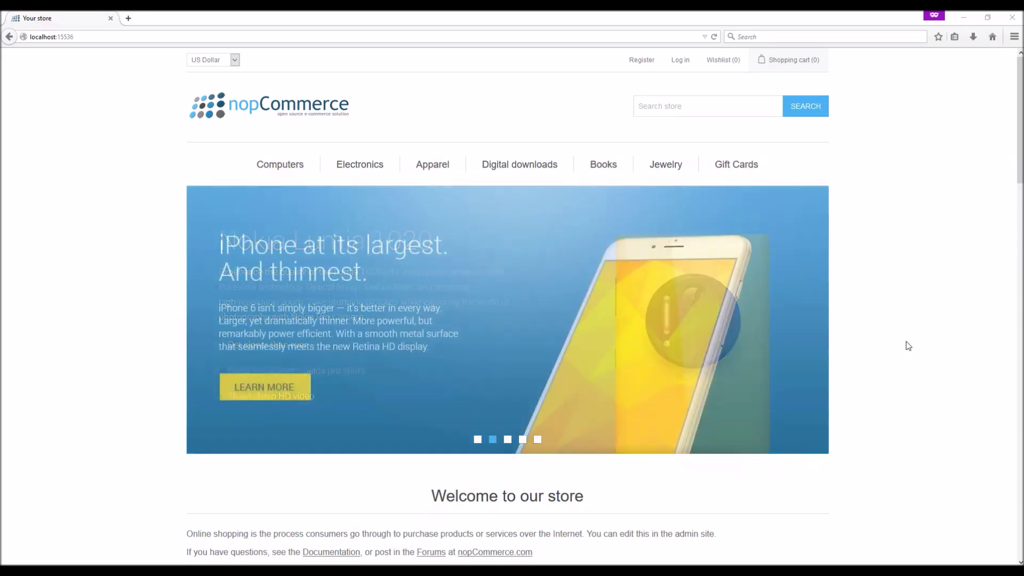
- Open the storefront's sign-in page from the Log in link in the header
click(683, 66)
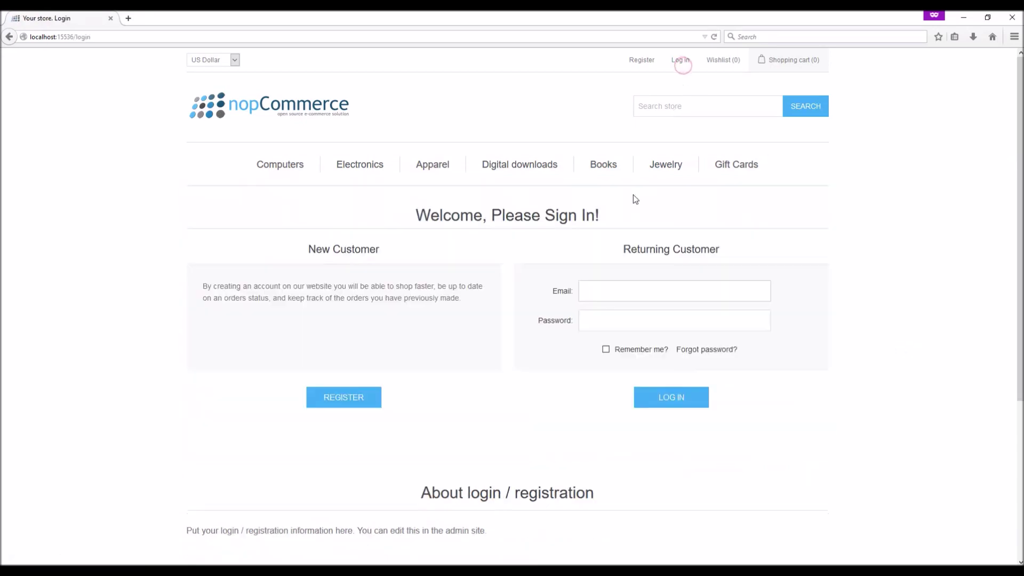
- Log in with the administrator e-mail and password, then enter the Administration area
text(admin@yourstore.com)
key(Tab)
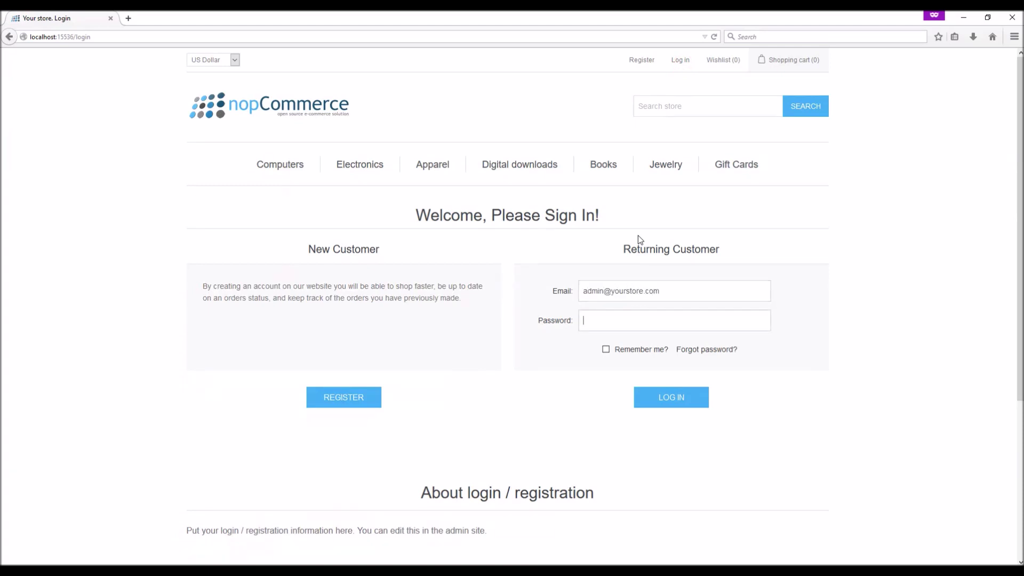
text(admin)
key(Return)
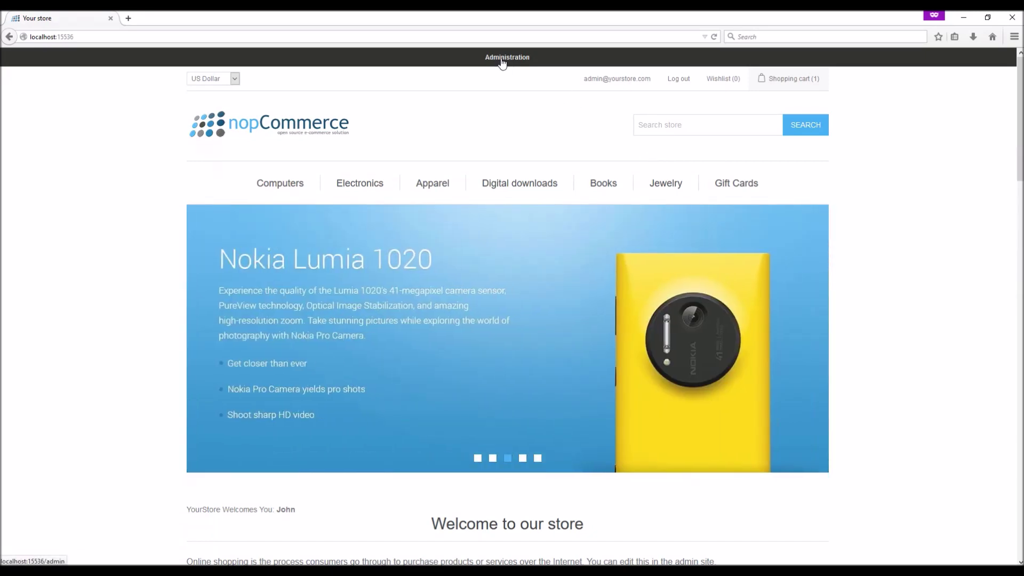
click(502, 57)
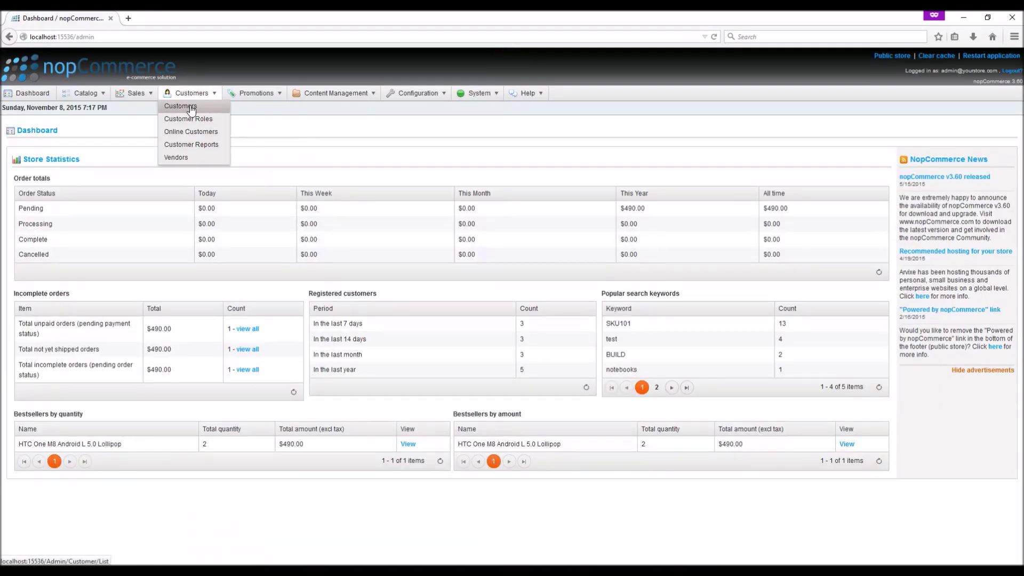
- Open Customers > Customers in the admin menu to list the store's customers
click(181, 102)
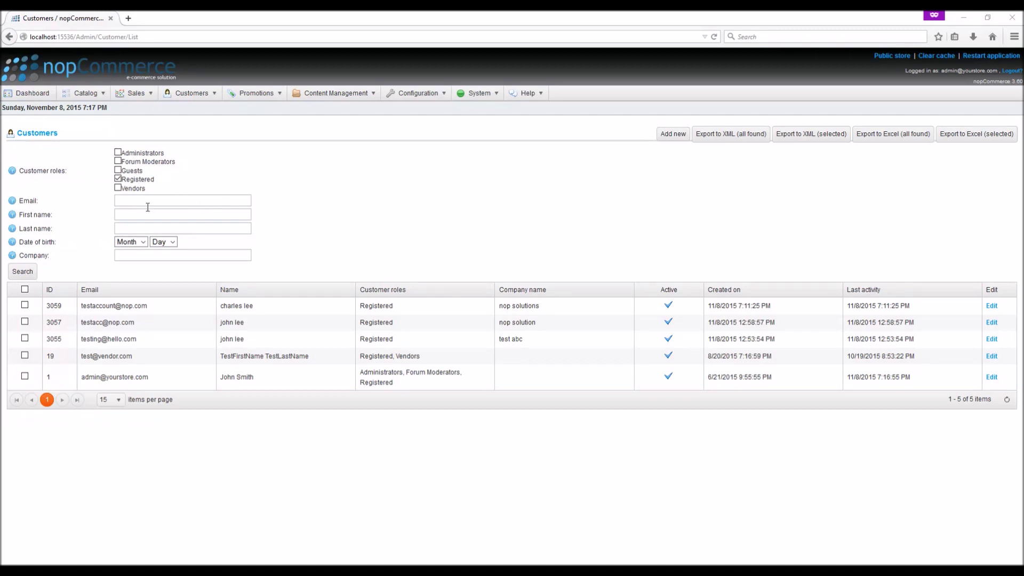
- Try the last name, birth month, birth day and company search filters
click(150, 229)
click(136, 241)
click(154, 242)
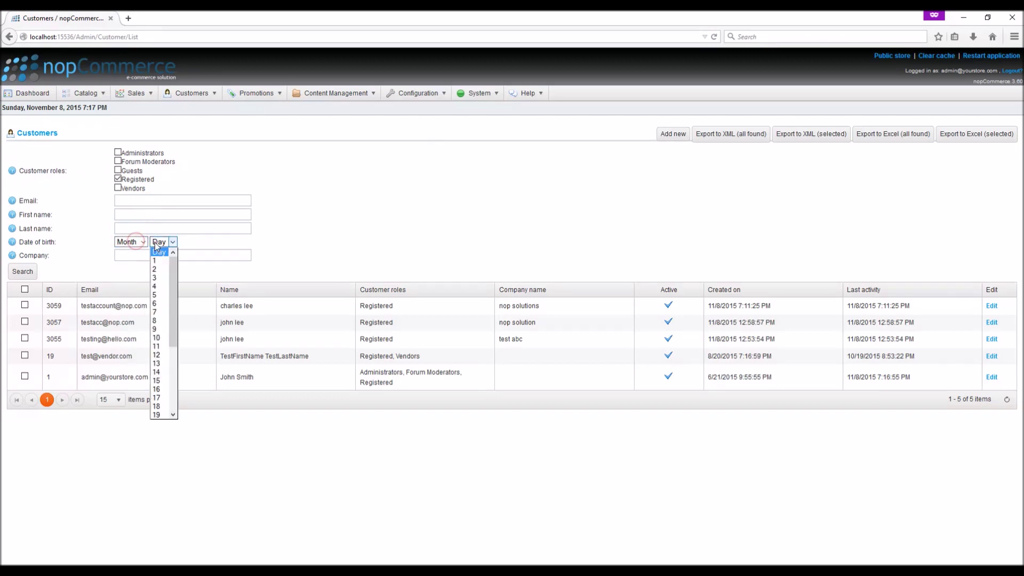
click(207, 254)
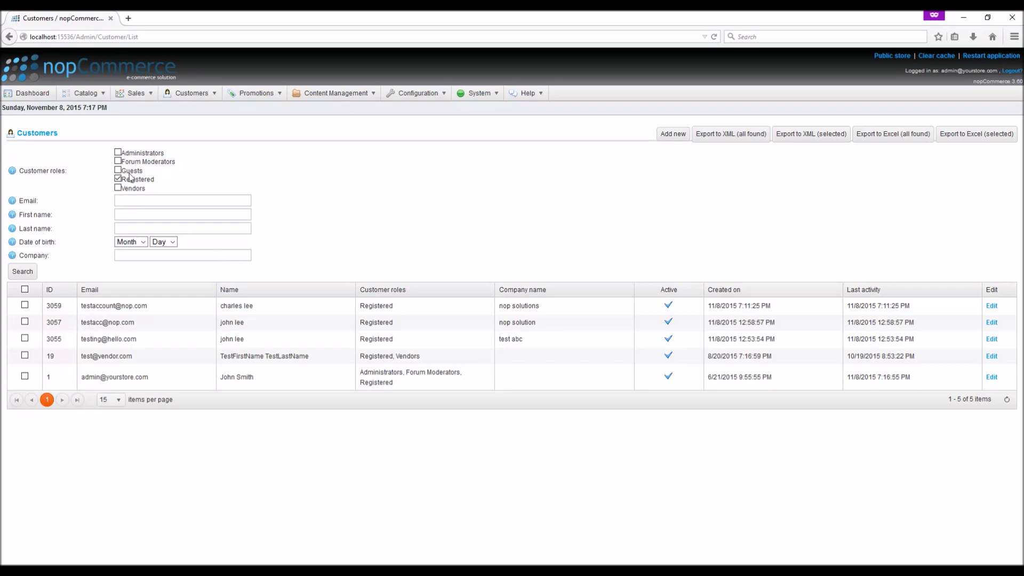
- Search the customer list for 'admin' and open the matching administrator record
text(admin)
key(Return)
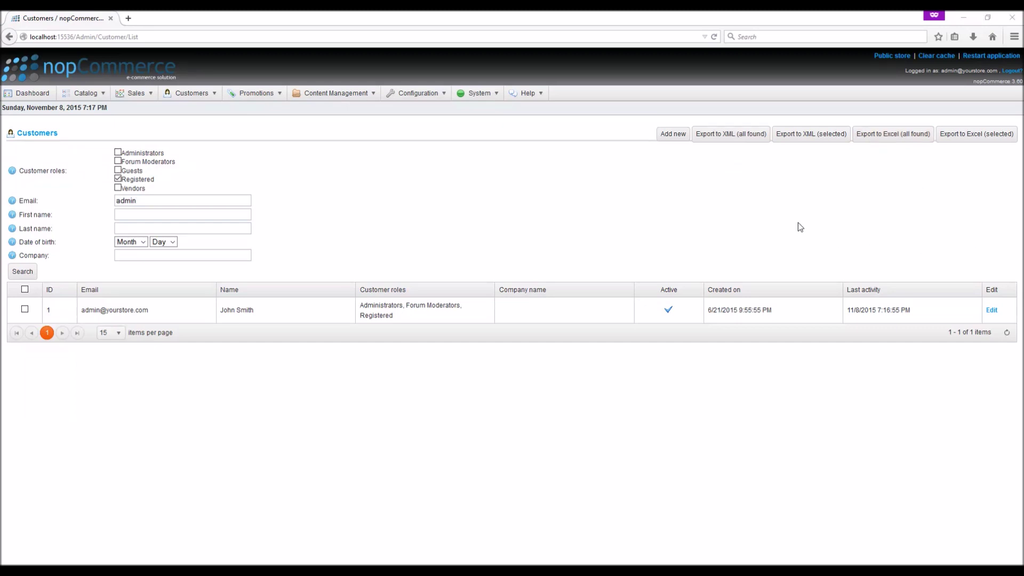
click(991, 311)
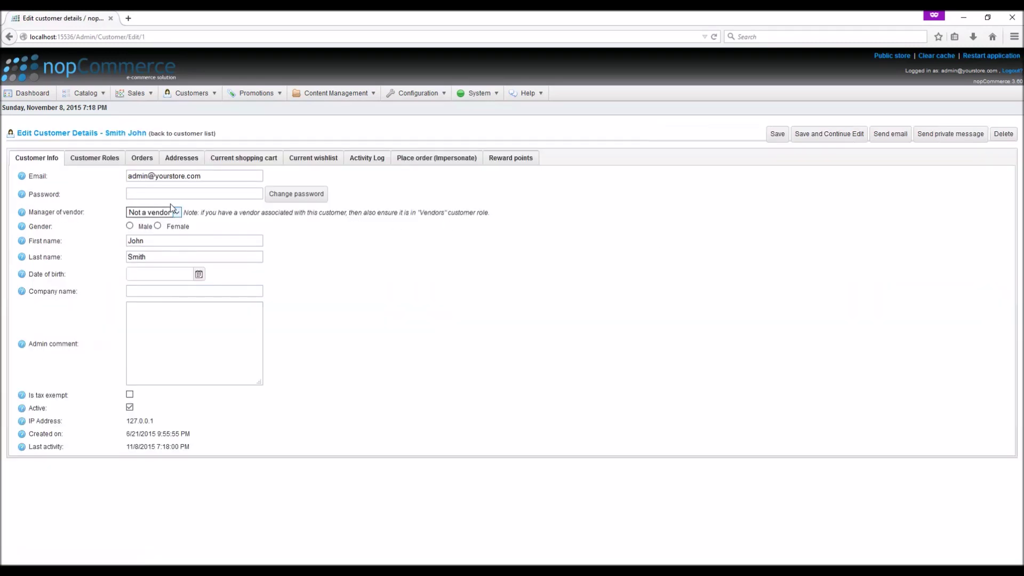
- Set the administrator's gender to Male while checking the e-mail, password, name, birth date and company fields
click(210, 177)
triple_click(210, 177)
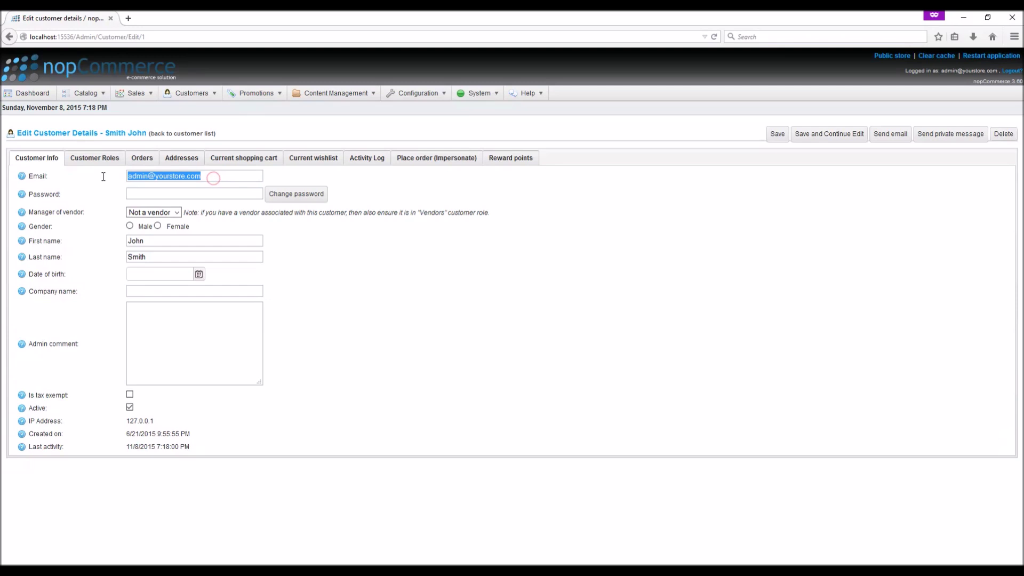
click(166, 193)
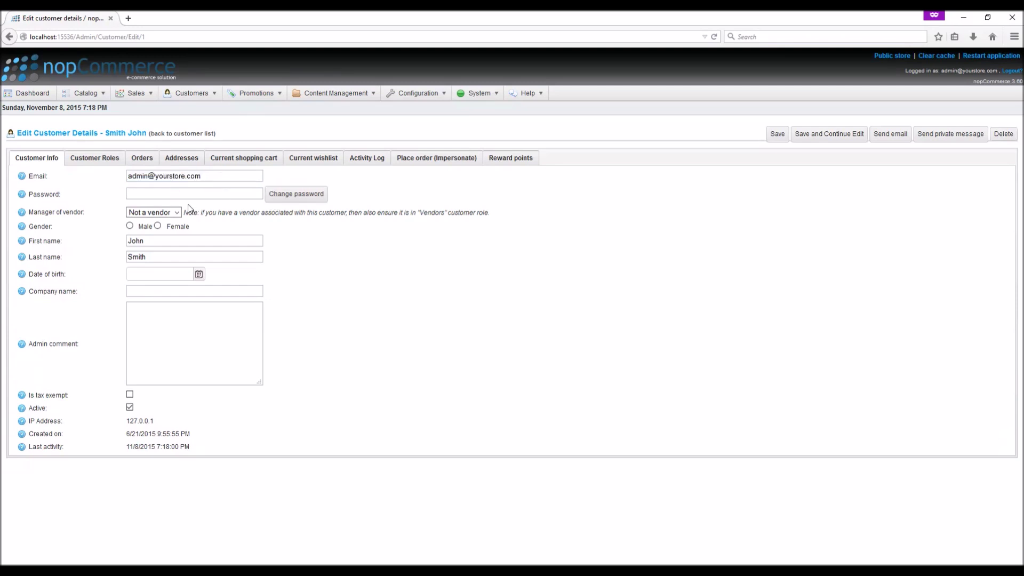
click(130, 226)
click(160, 259)
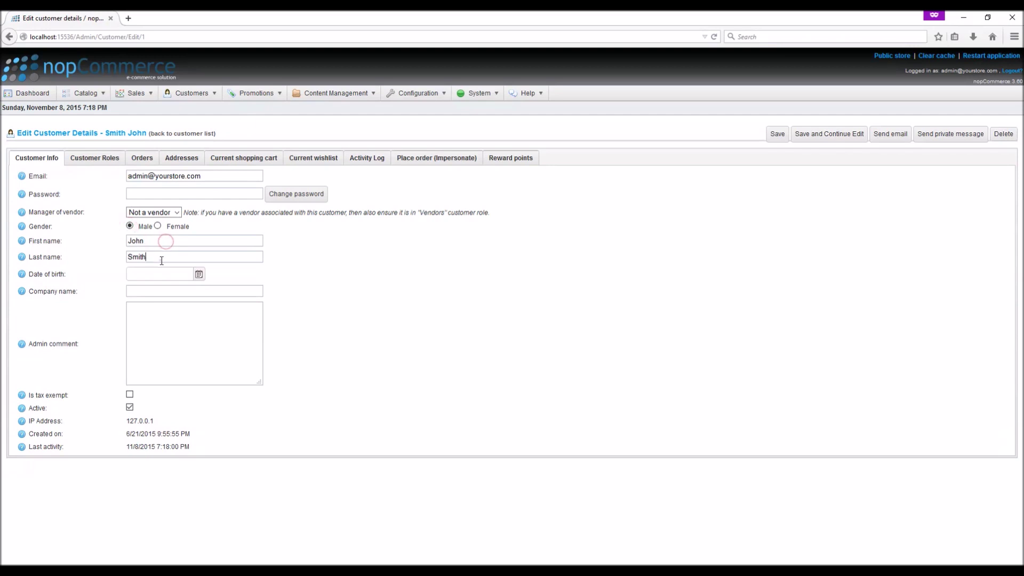
click(199, 274)
click(199, 274)
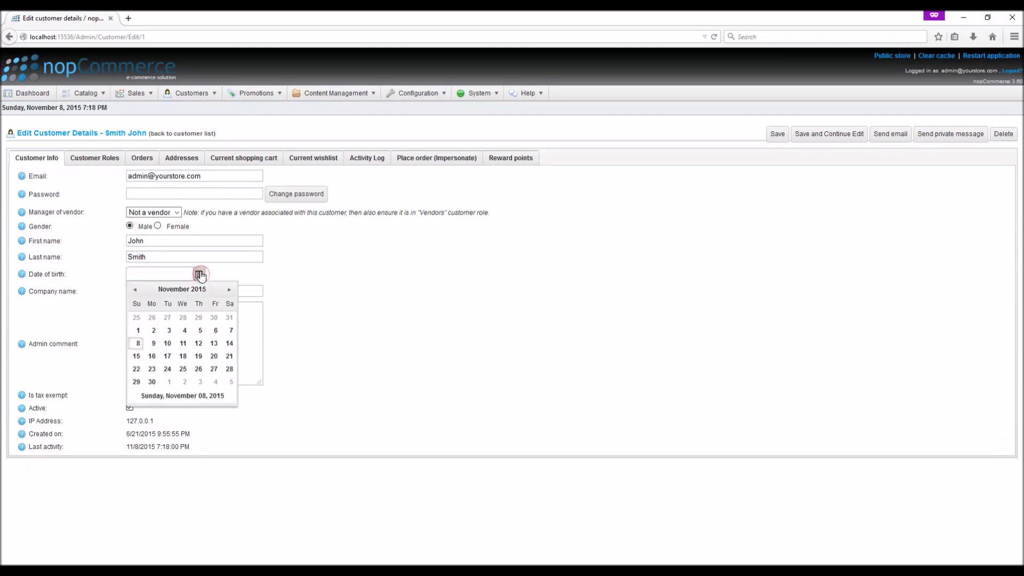
click(243, 291)
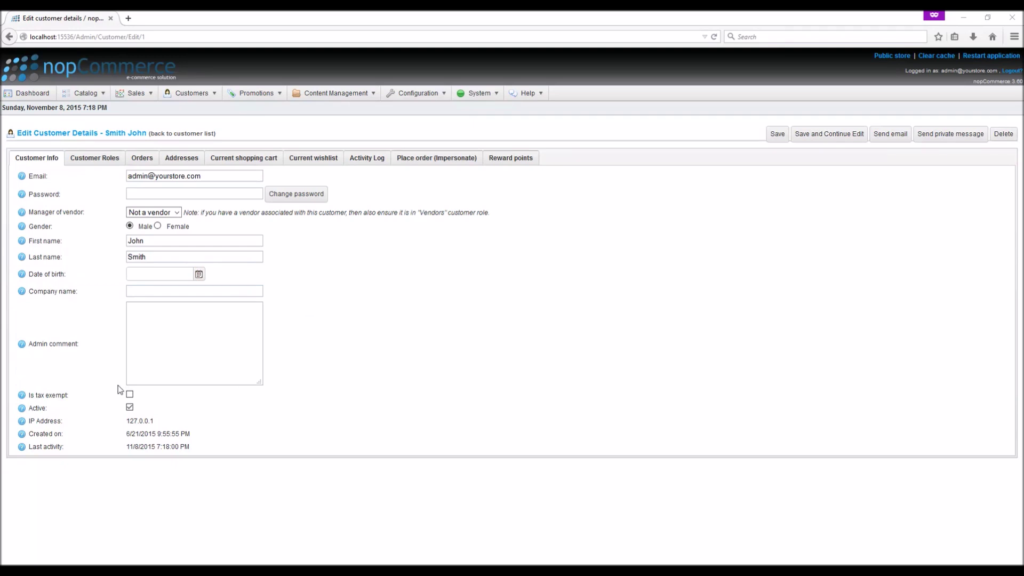
- Toggle Tax exempt on and back off, keeping the account Active
click(130, 396)
click(130, 395)
click(129, 407)
- Check the admin's Customer Roles, Orders and Addresses tabs, then start a new customer from the list
click(104, 169)
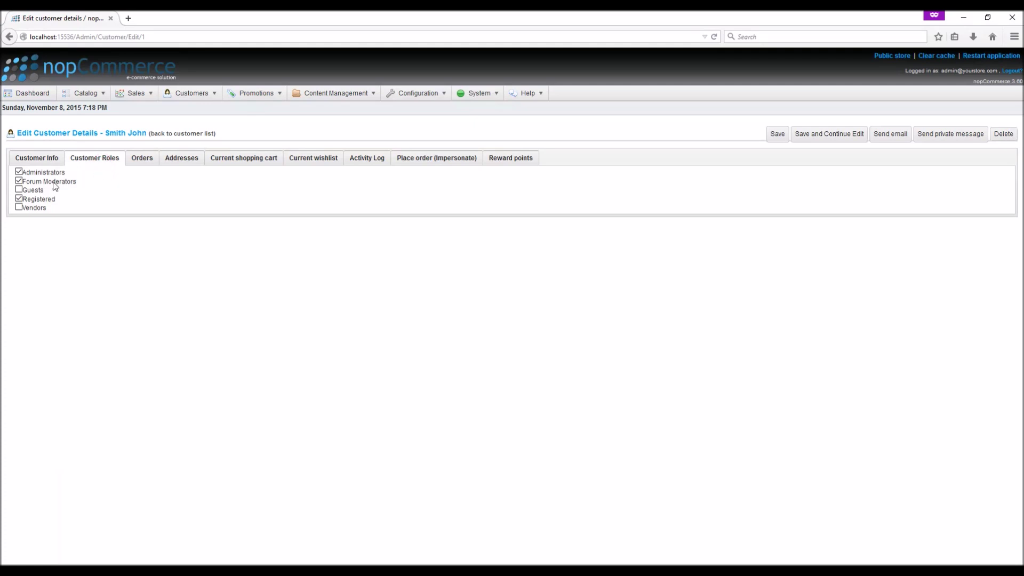
click(144, 159)
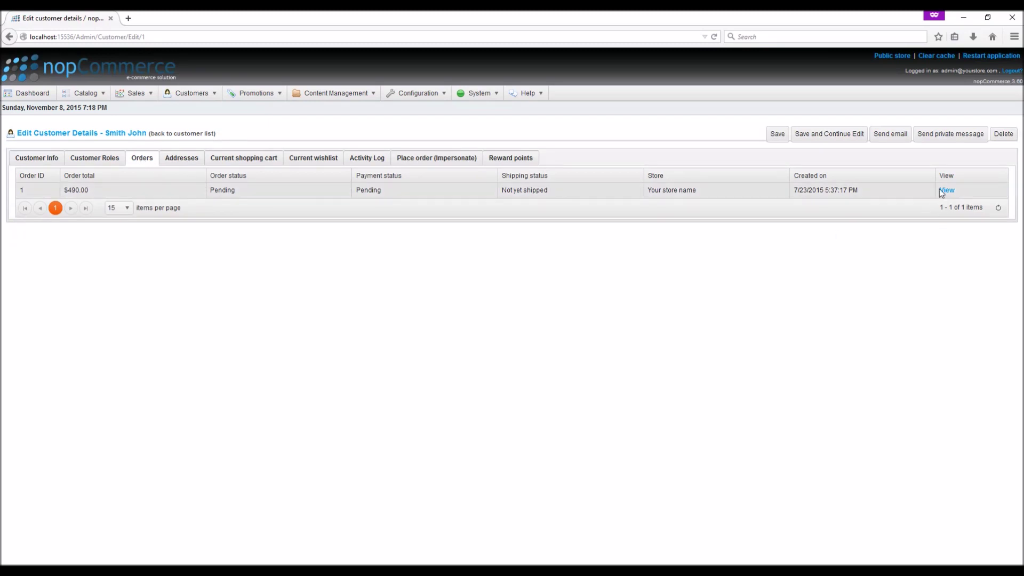
click(176, 167)
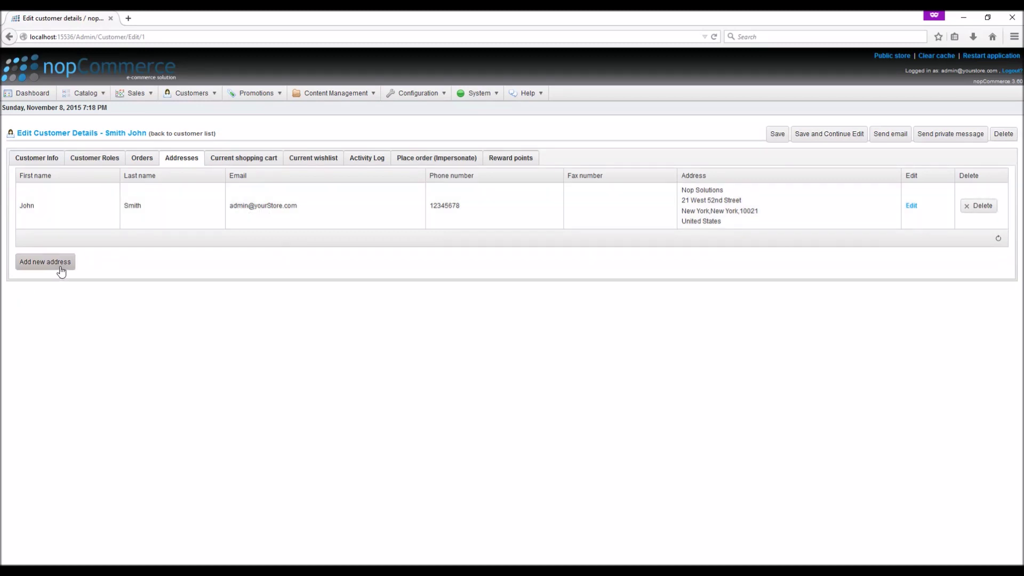
click(201, 135)
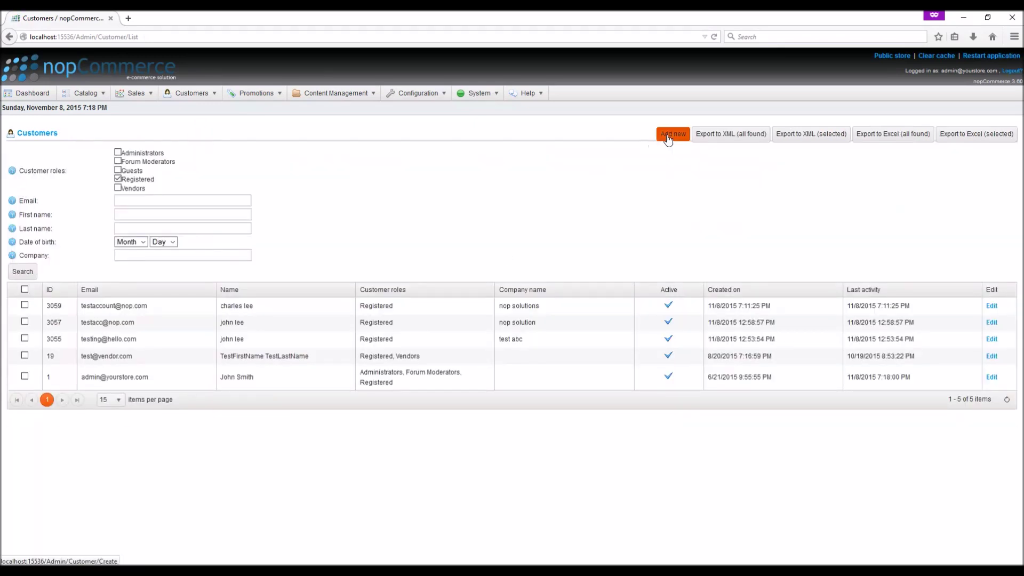
click(668, 136)
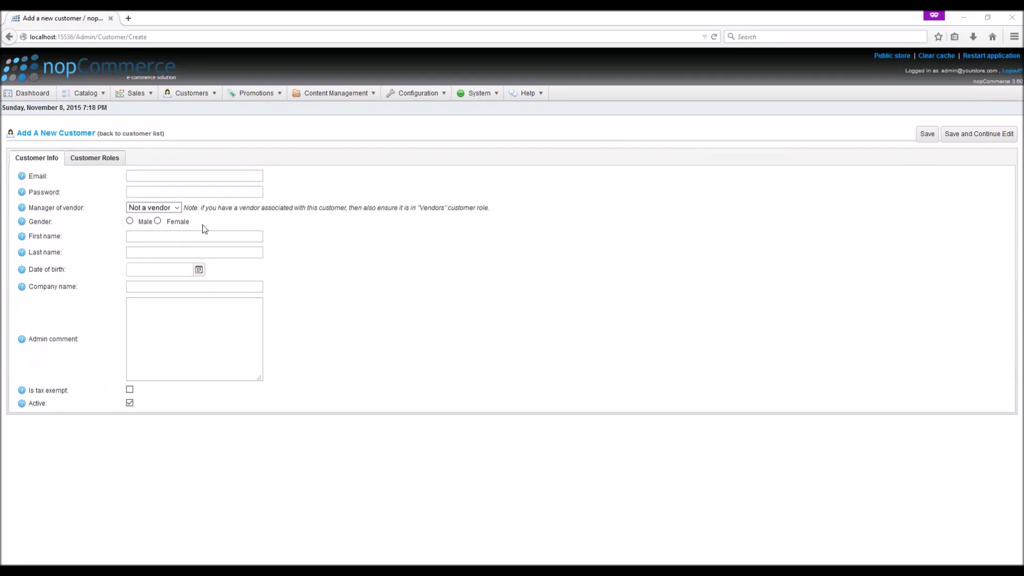
- Enter the new customer's e-mail, password, Male gender and first name
click(170, 179)
key(Tab)
text(test)
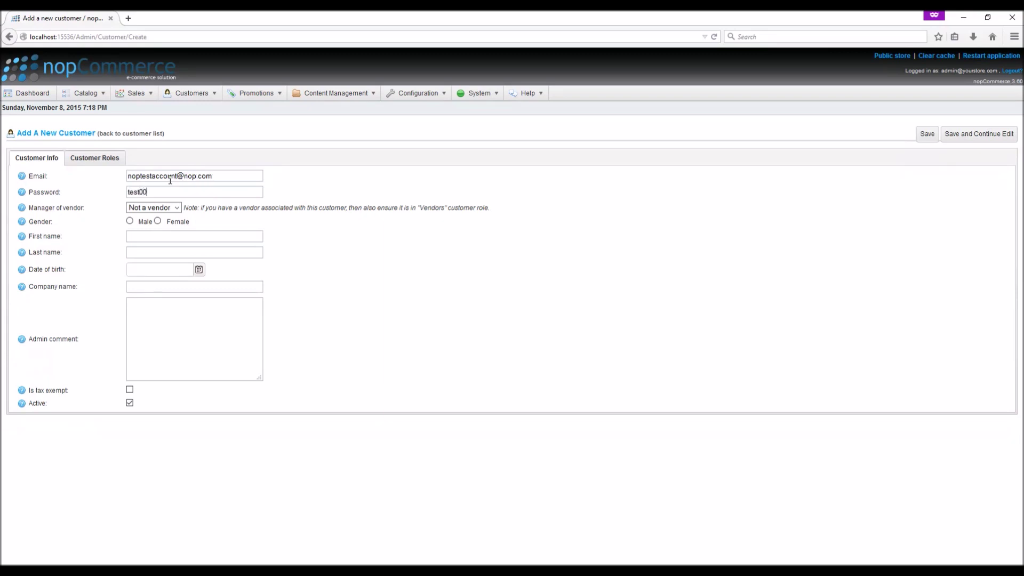
click(130, 220)
click(154, 235)
text(charles)
- Set birth date 11/11/2015 and company 'nop solutions', then attempt to save
click(199, 270)
click(183, 338)
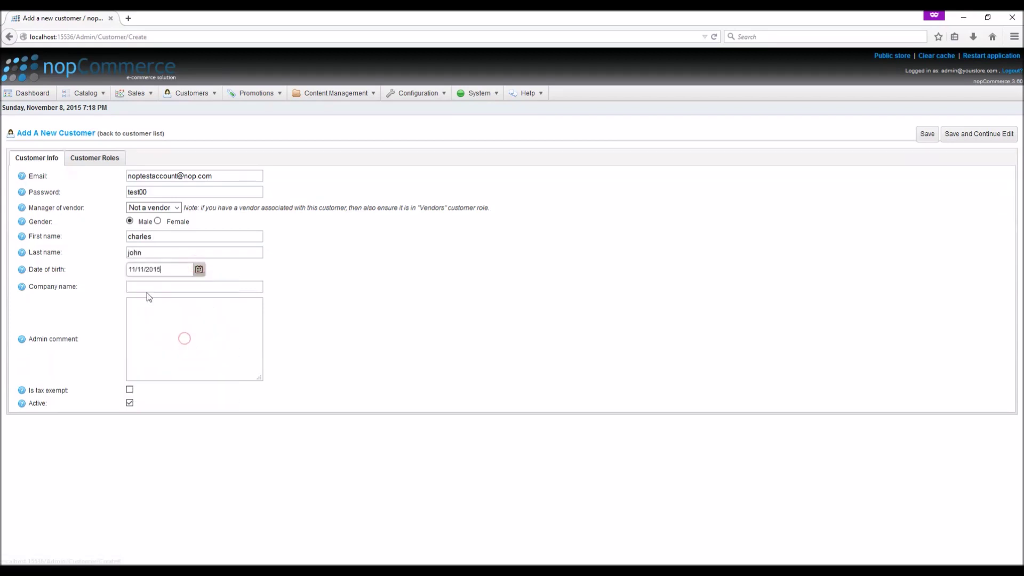
click(146, 293)
text(nop )
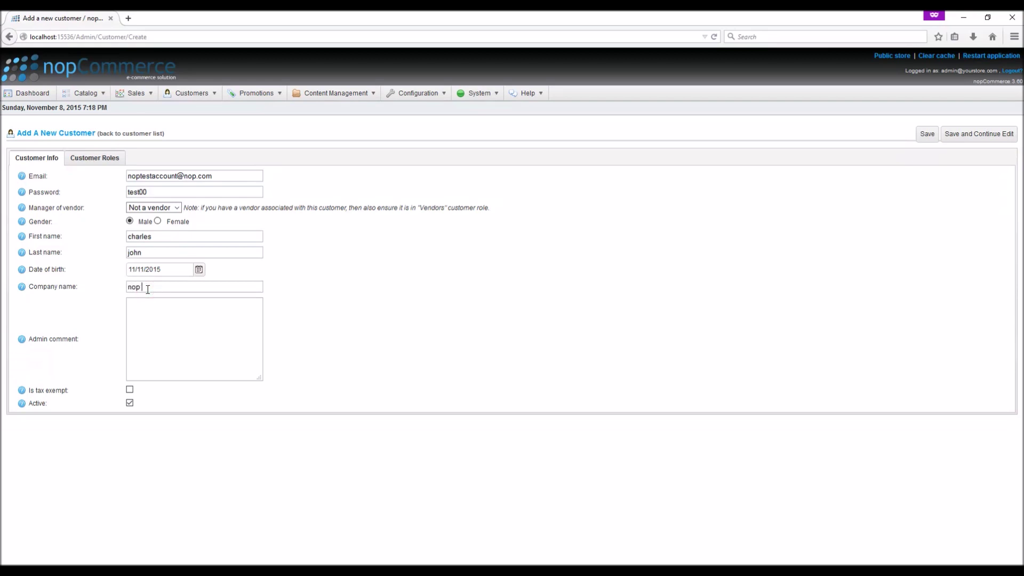
text(solutions)
click(957, 143)
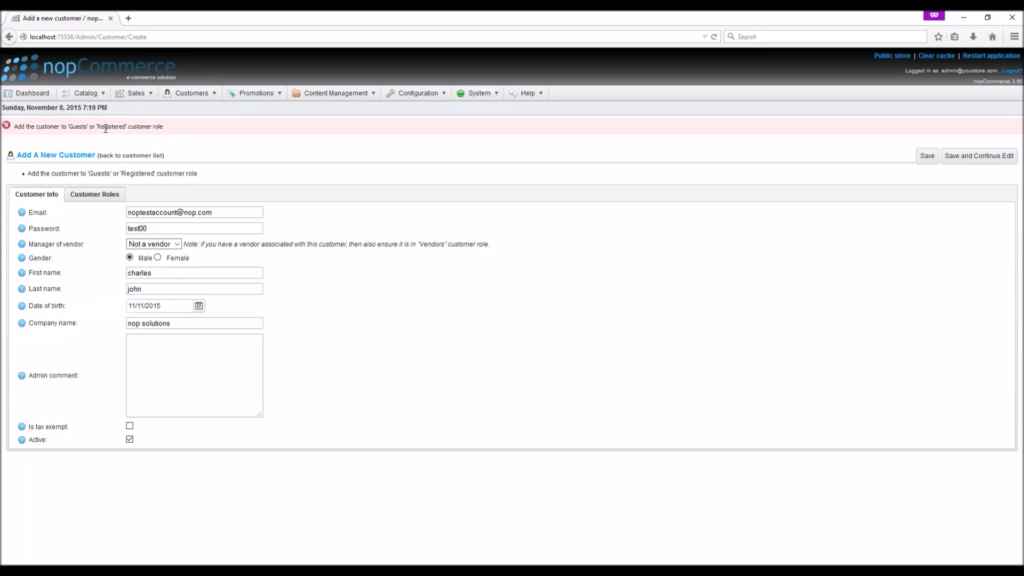
- Assign the Registered role, save with Save and Continue Edit, and return to the customer list
click(99, 196)
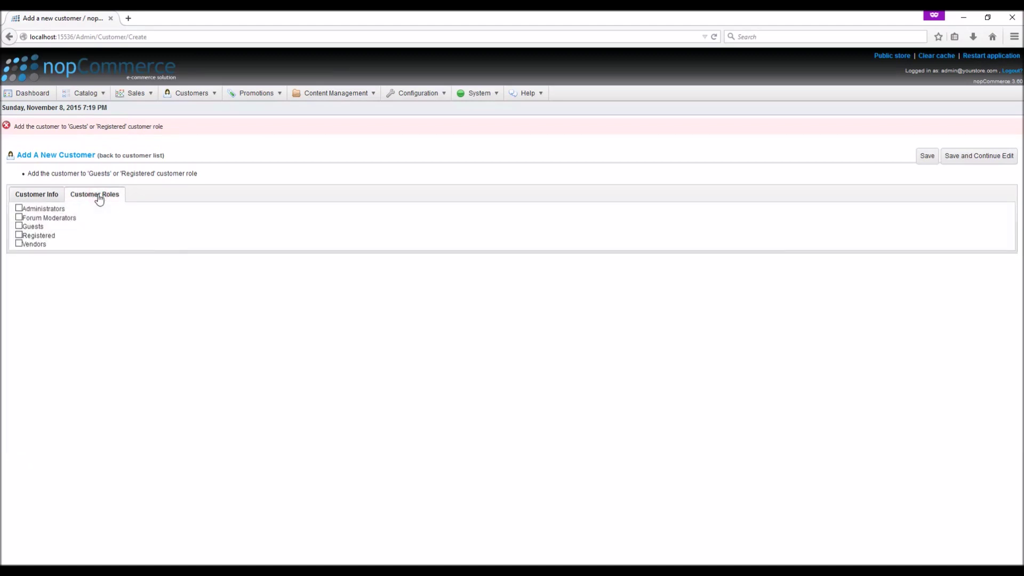
click(18, 235)
click(964, 155)
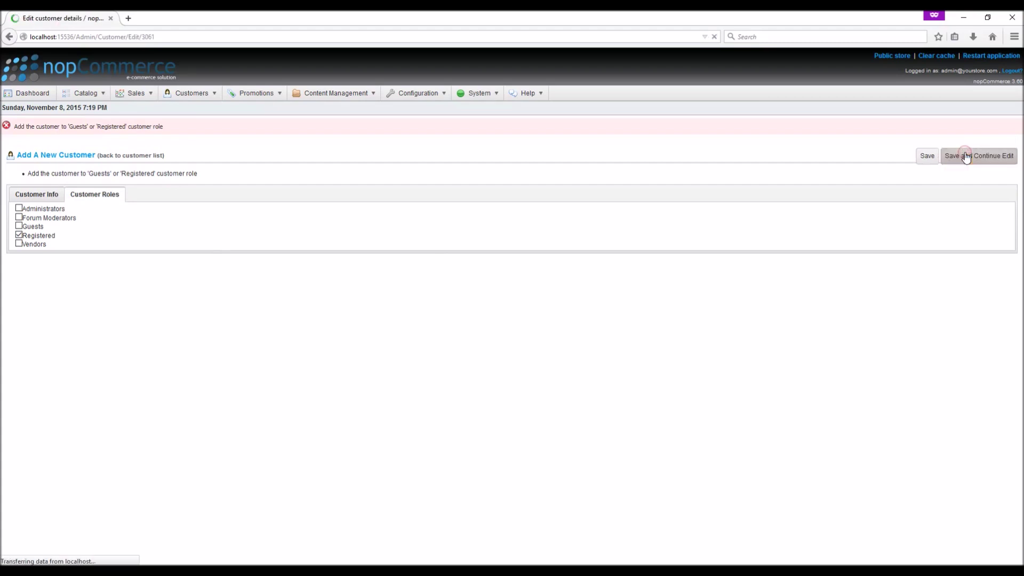
click(197, 155)
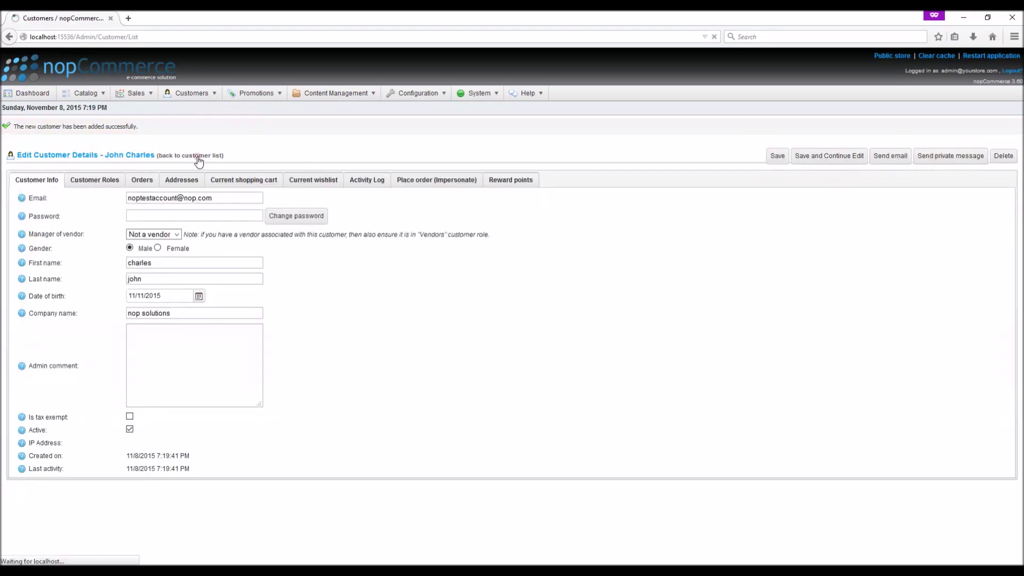